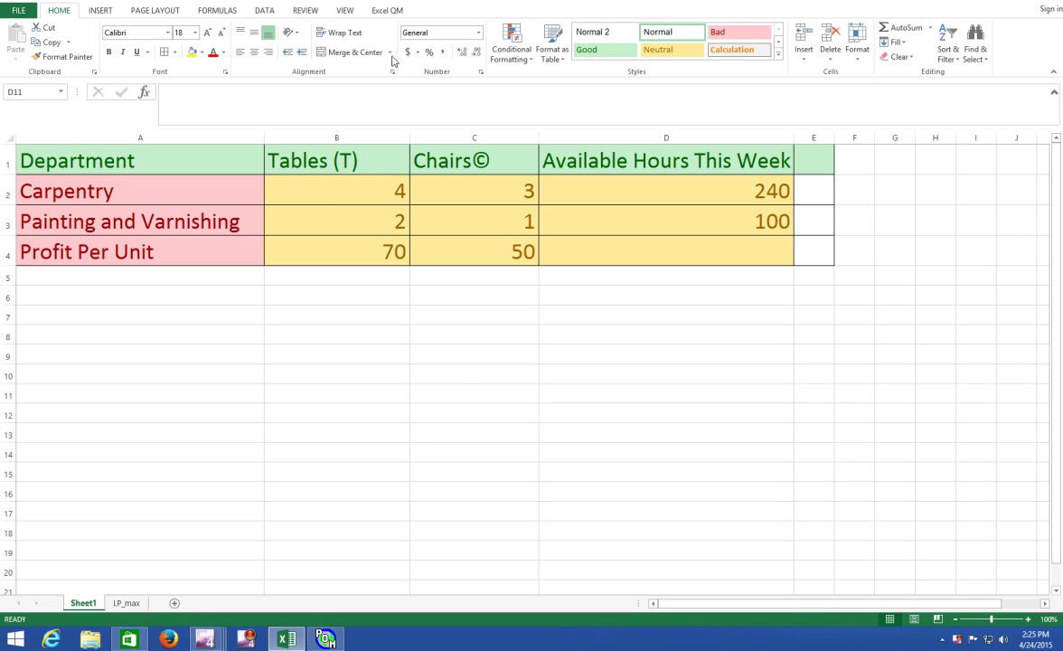
Step: Look through the Excel QM model list and the LP_max template, ending on the department data in Sheet1
left_click(389, 10)
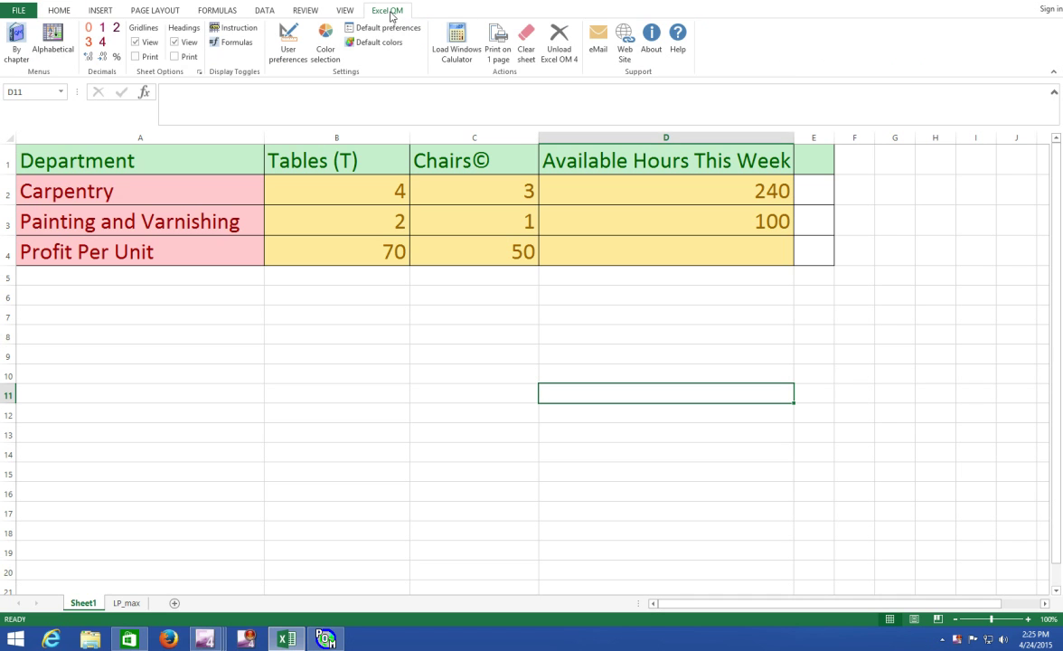
left_click(60, 40)
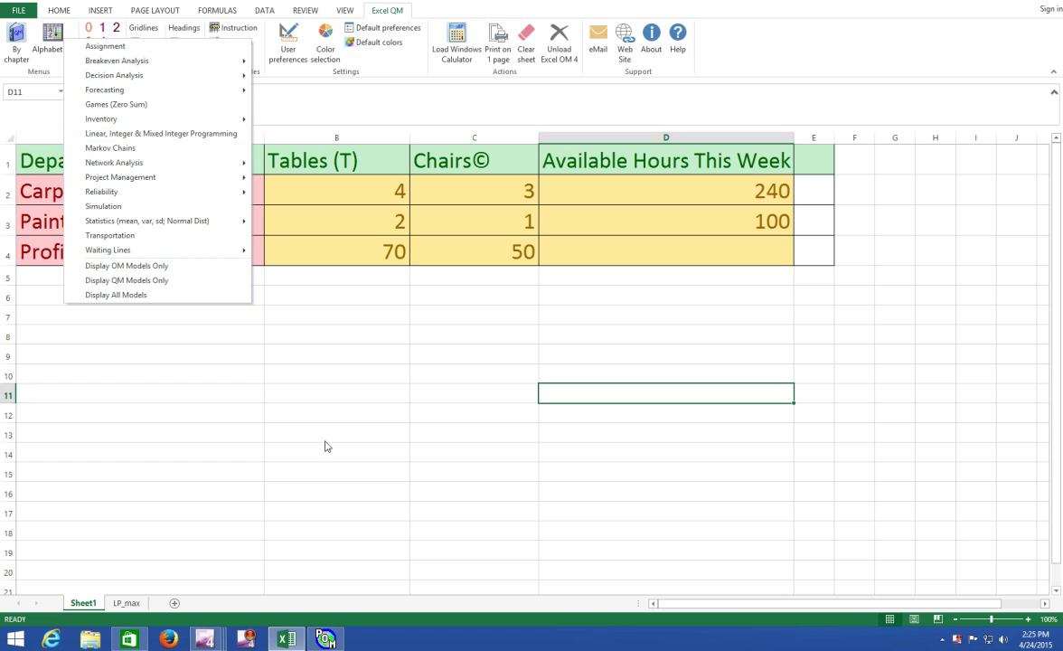
left_click_drag(325, 439, 307, 453)
left_click(120, 603)
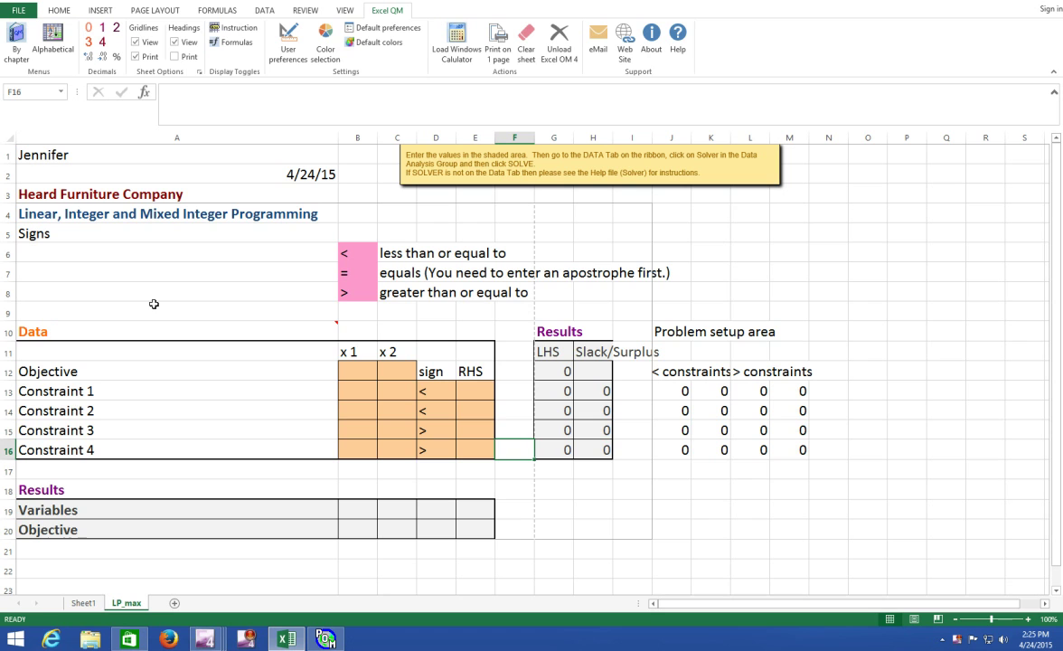
left_click(80, 603)
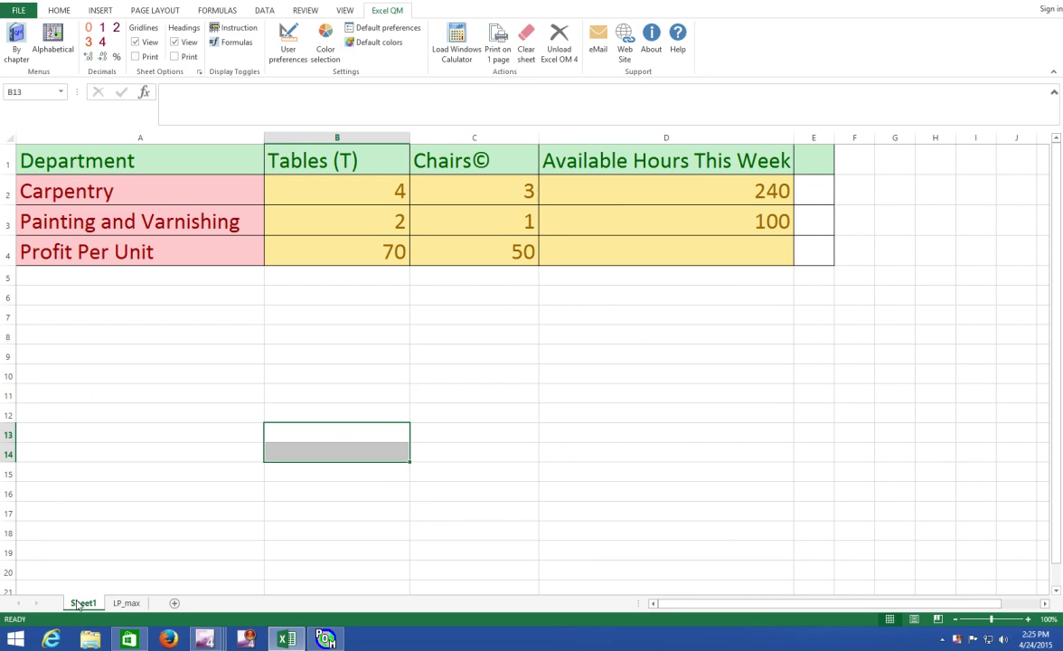
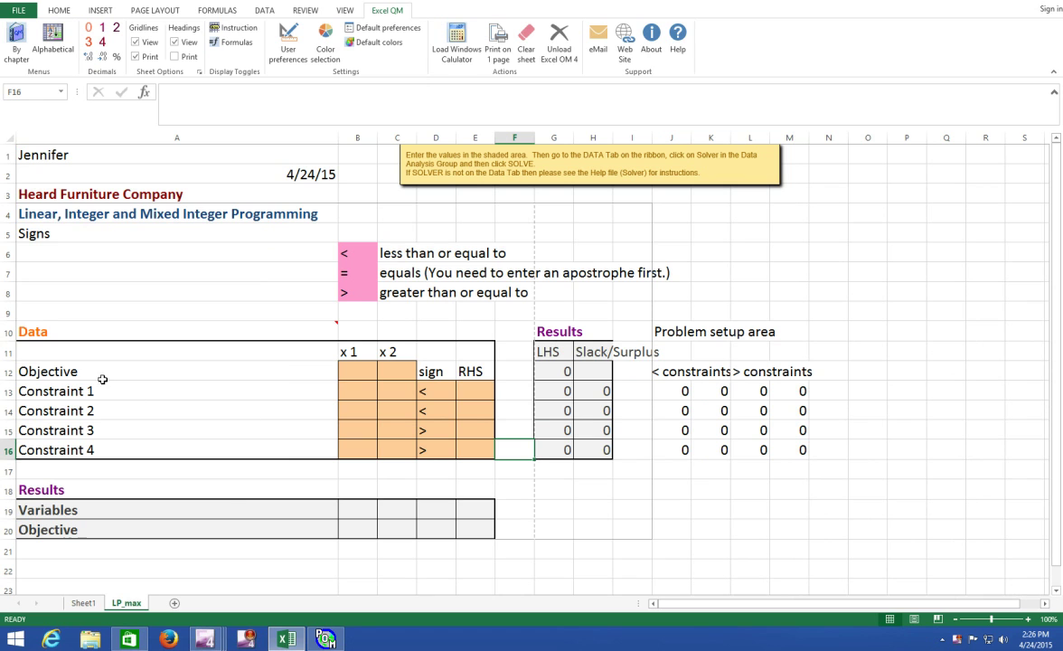
Step: Label the x1 column "Tables" in cell B10 of the LP_max sheet
mouse_move(104, 334)
left_click(354, 371)
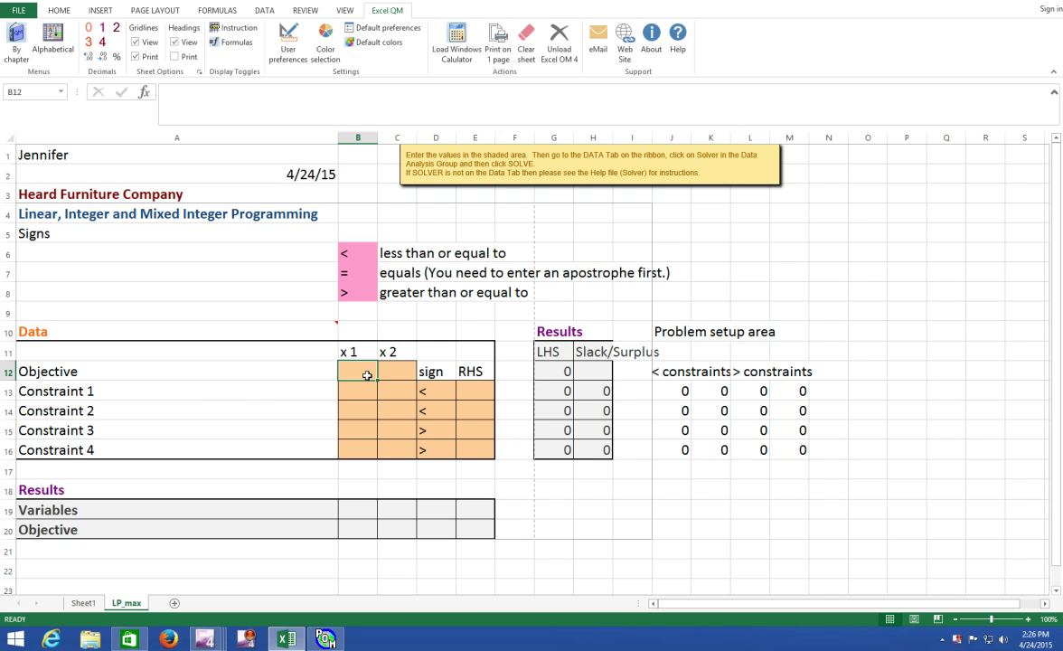
left_click(362, 329)
type("Tables")
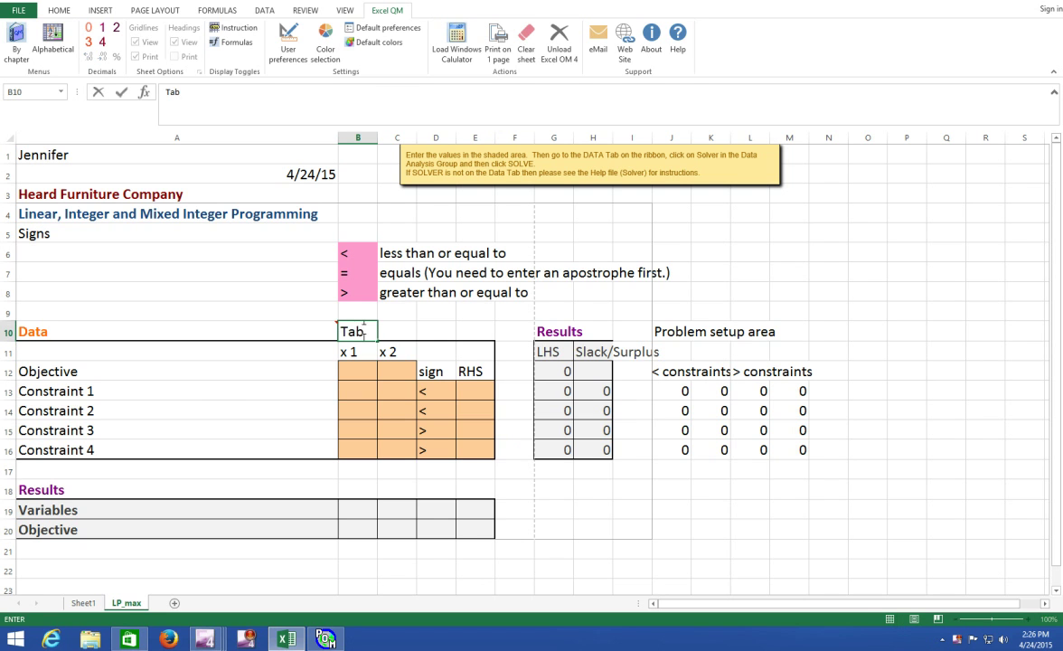
Step: Enter the objective coefficients 70 for x1 and 50 for x2 in the Objective row
left_click(357, 373)
type("70")
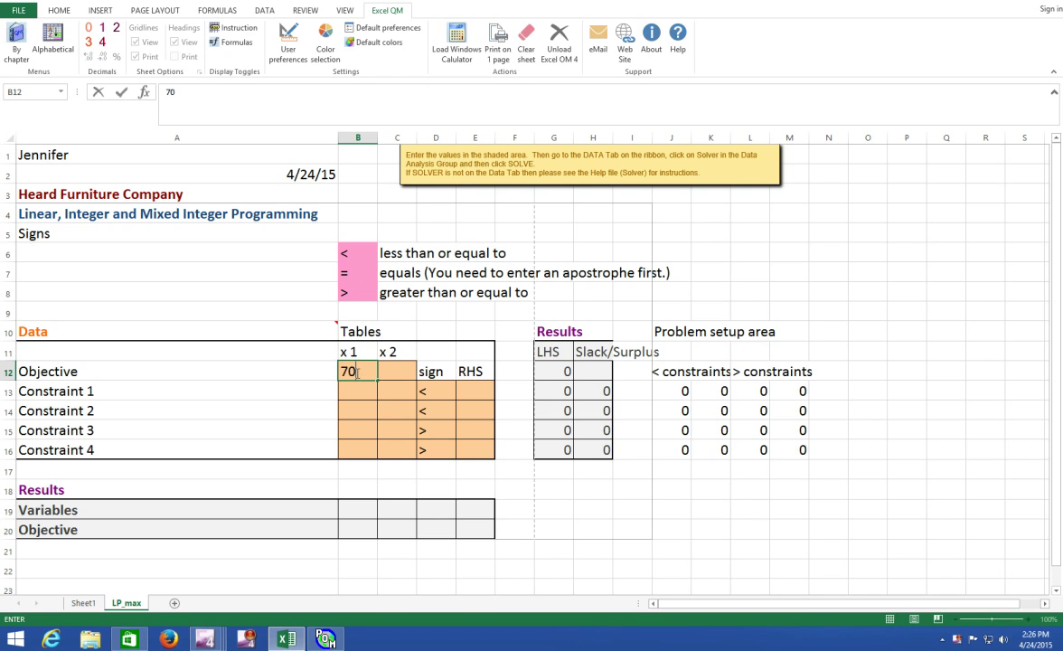
key("Tab")
type("50")
key("Return")
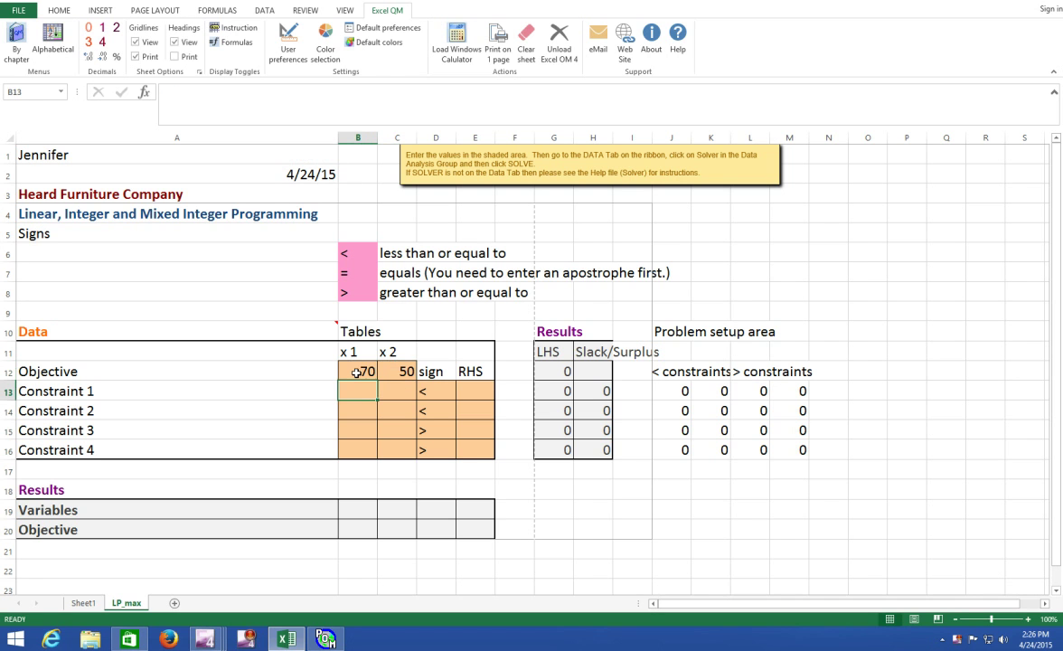
Step: Label the x2 column "Chairs" in cell C10, finishing with the x1 cell of Constraint 1 selected
left_click(404, 328)
type("Chairs")
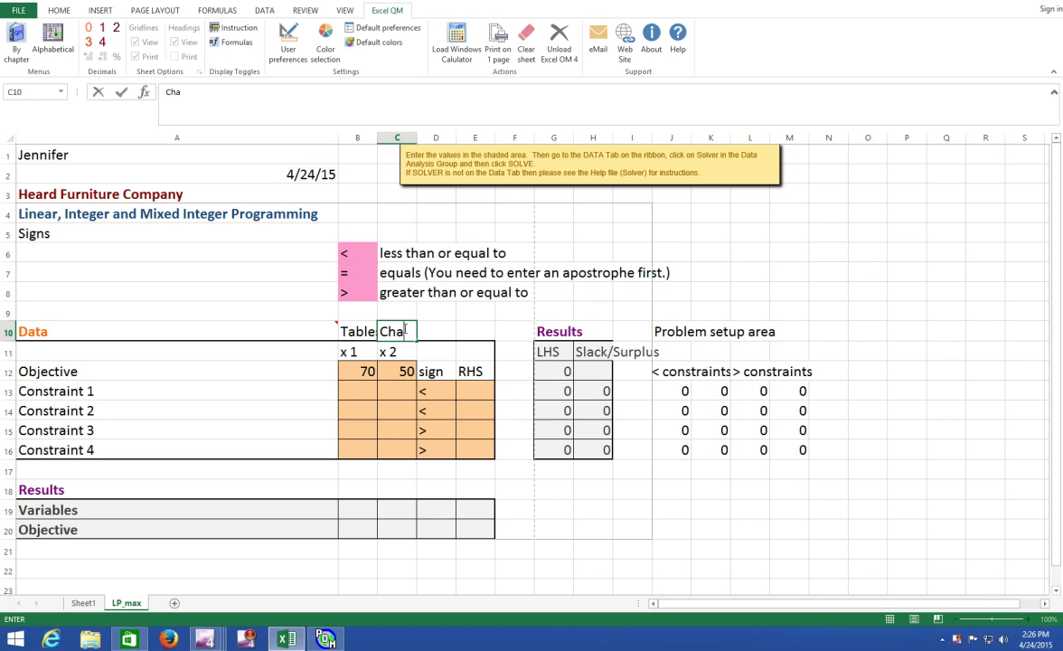
left_click(355, 391)
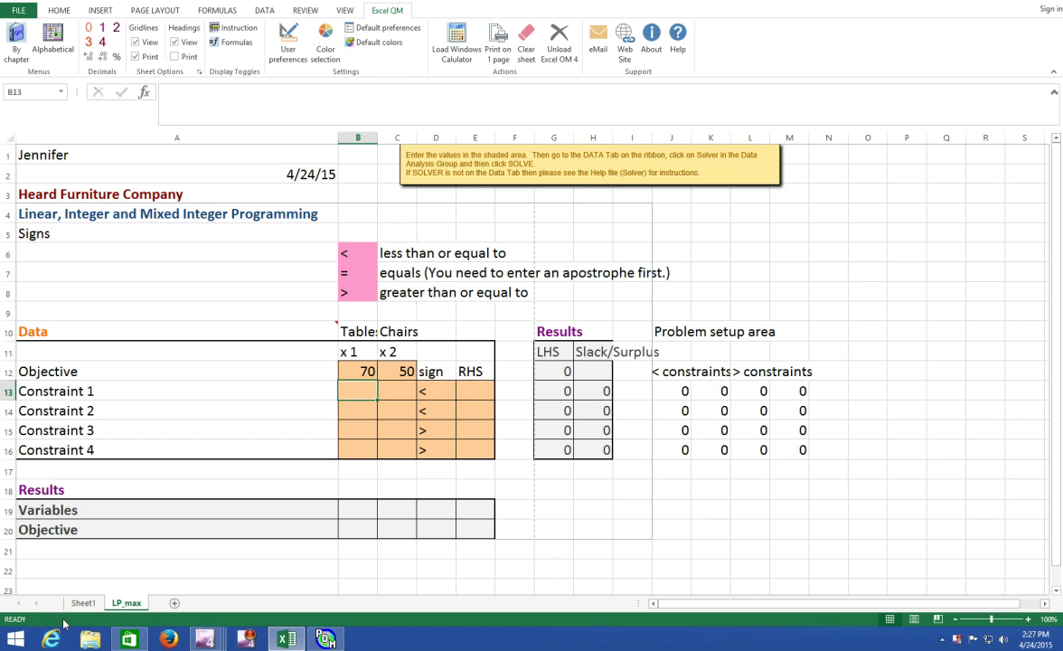
Step: Check the department hours on Sheet1 and return to the LP_max sheet
left_click(83, 602)
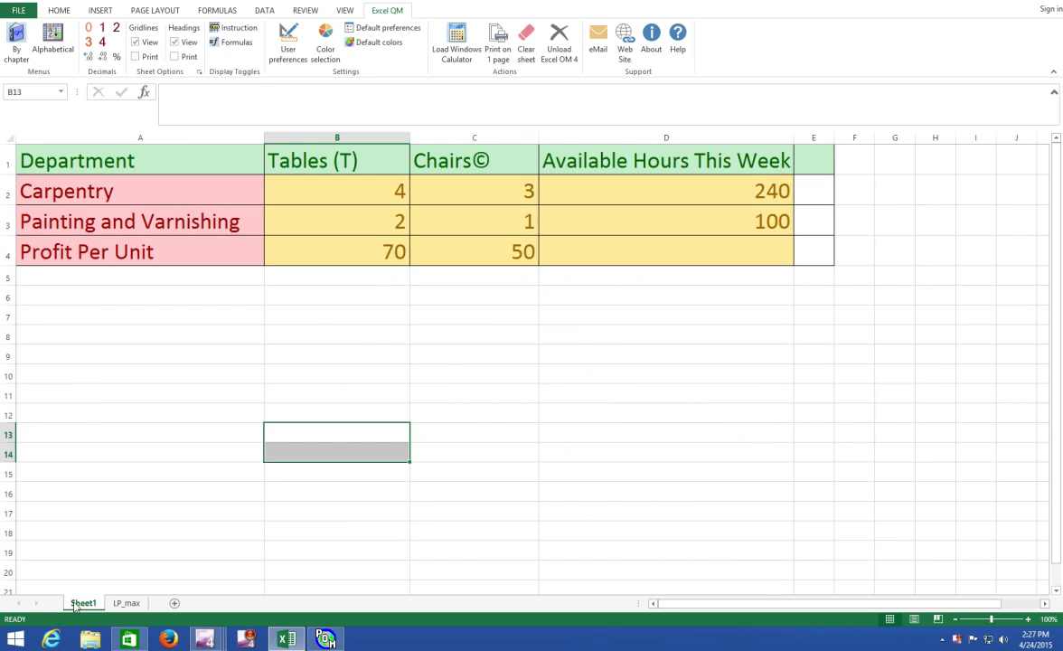
left_click(128, 602)
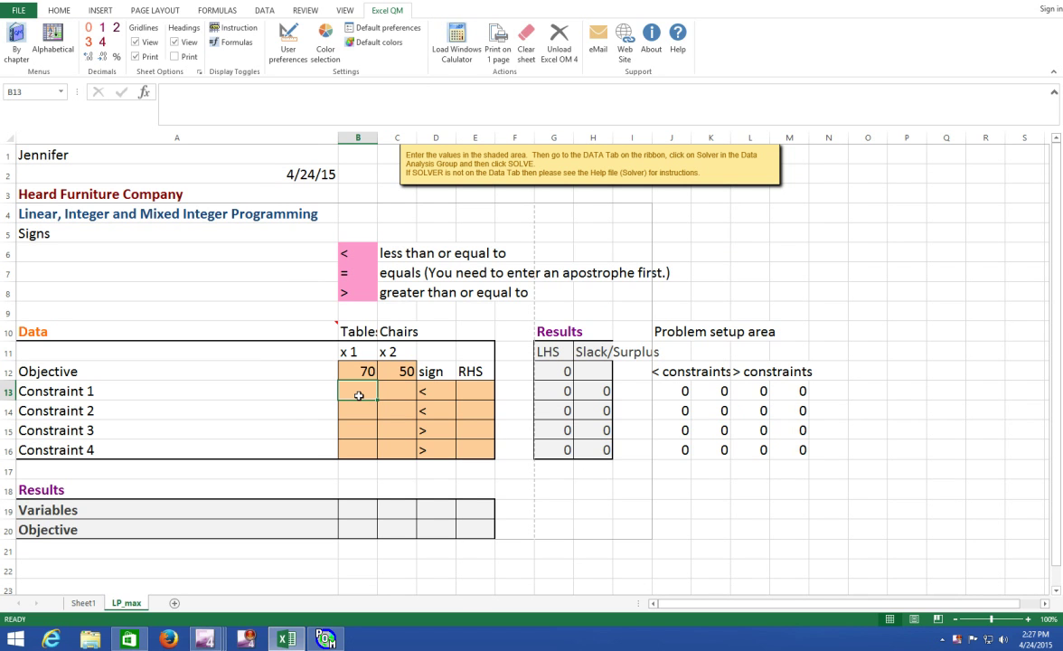
right_click(956, 639)
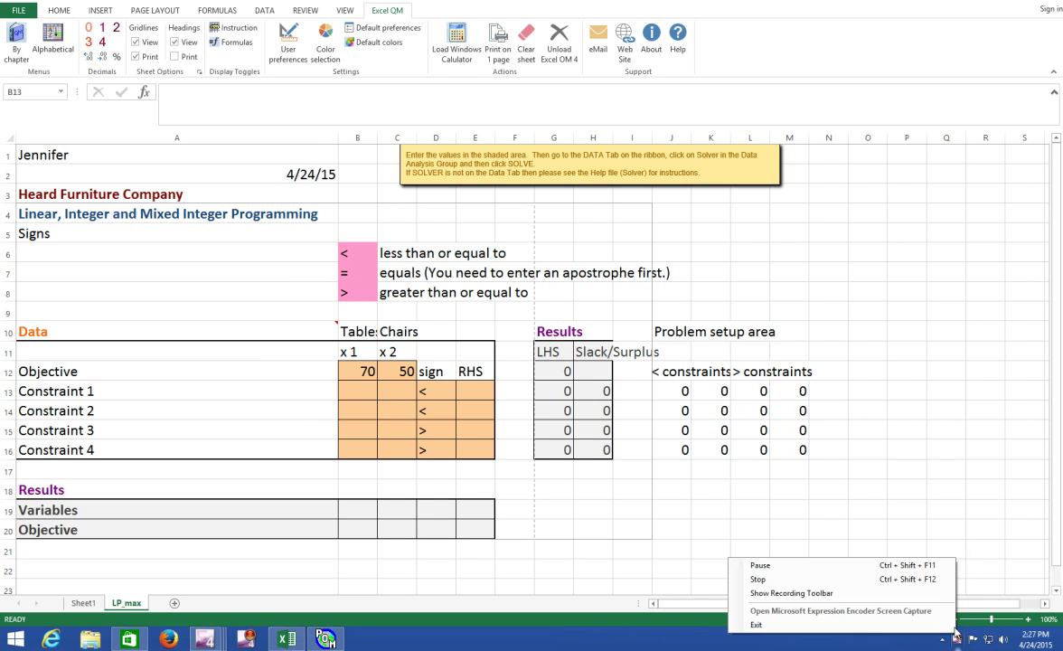
left_click(921, 569)
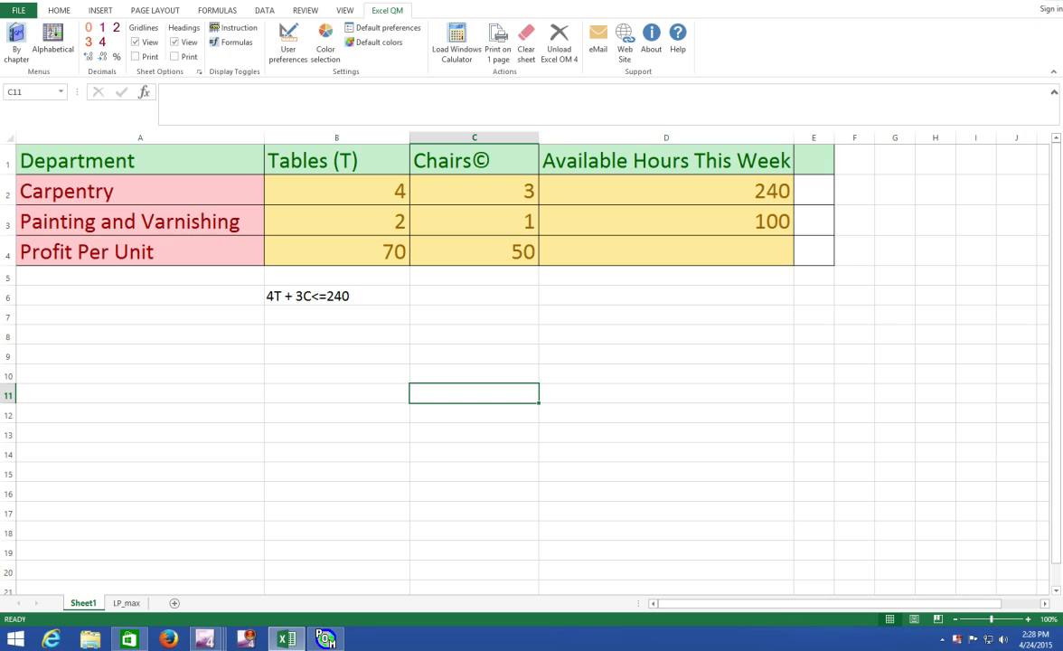
Step: Set the right-hand side of Constraint 1 to 240 on the LP_max sheet
left_click(126, 603)
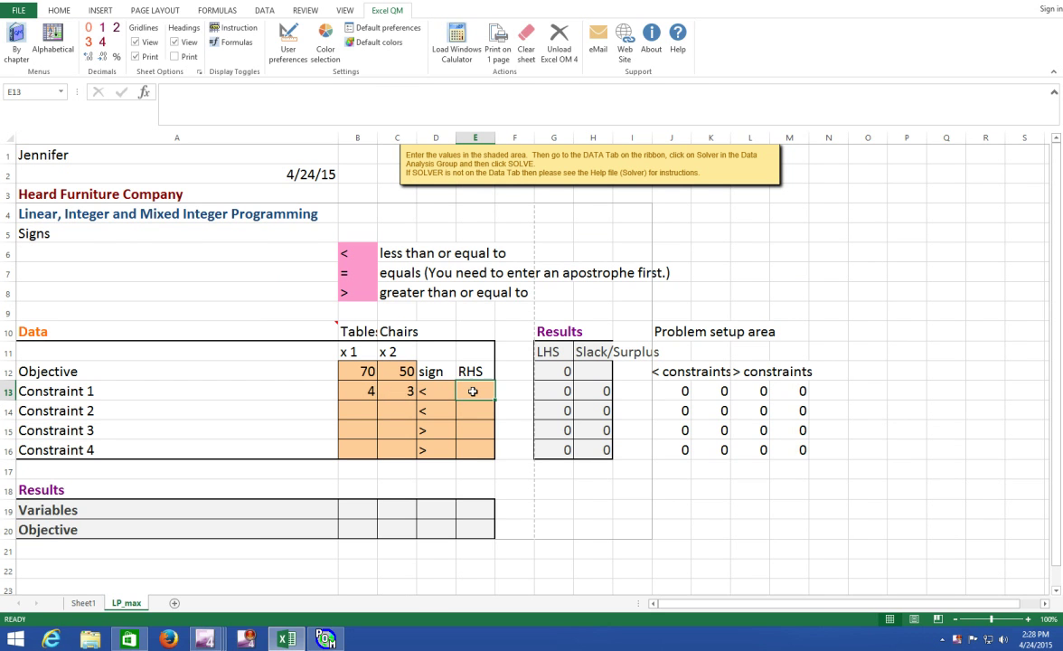
type("240")
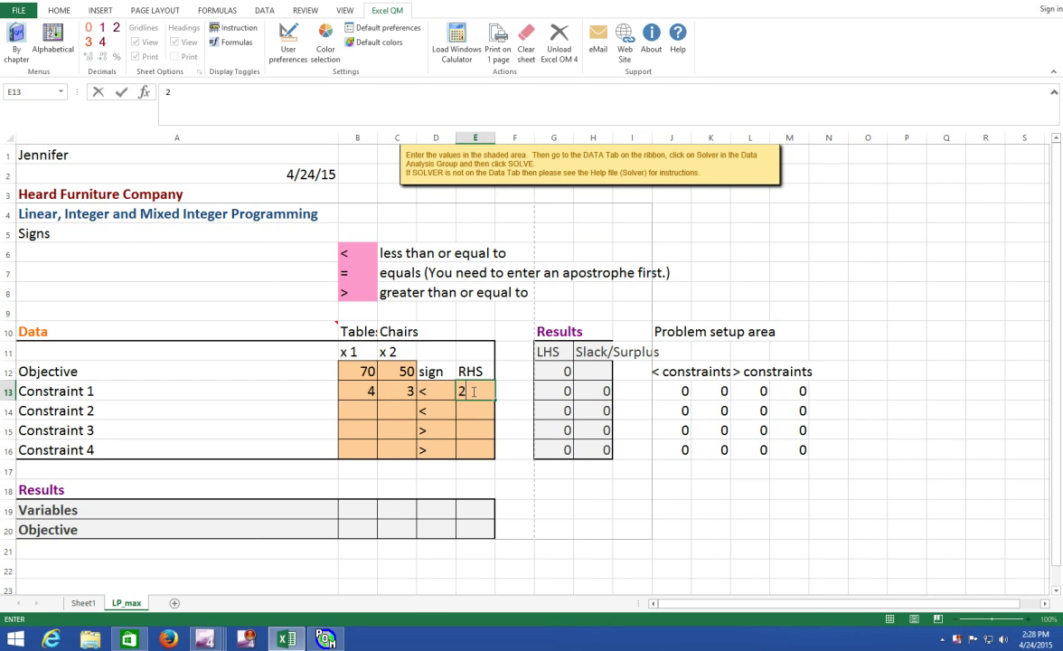
left_click(352, 409)
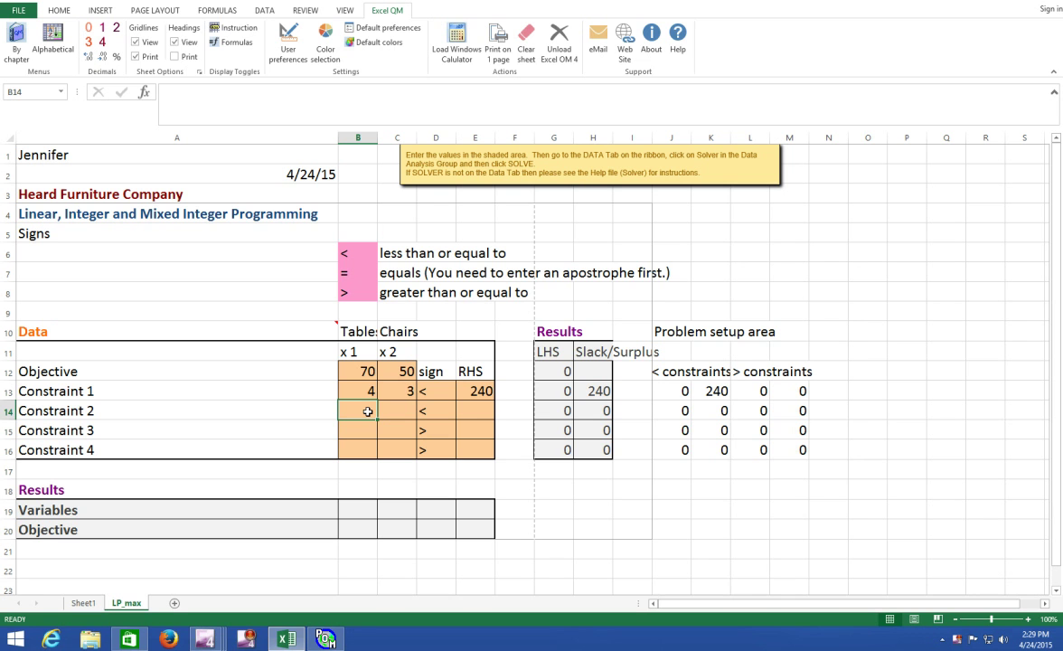
Step: Write the painting and varnishing constraint "2T + 1C <=100" in cell B7 of Sheet1
left_click(83, 603)
left_click(325, 318)
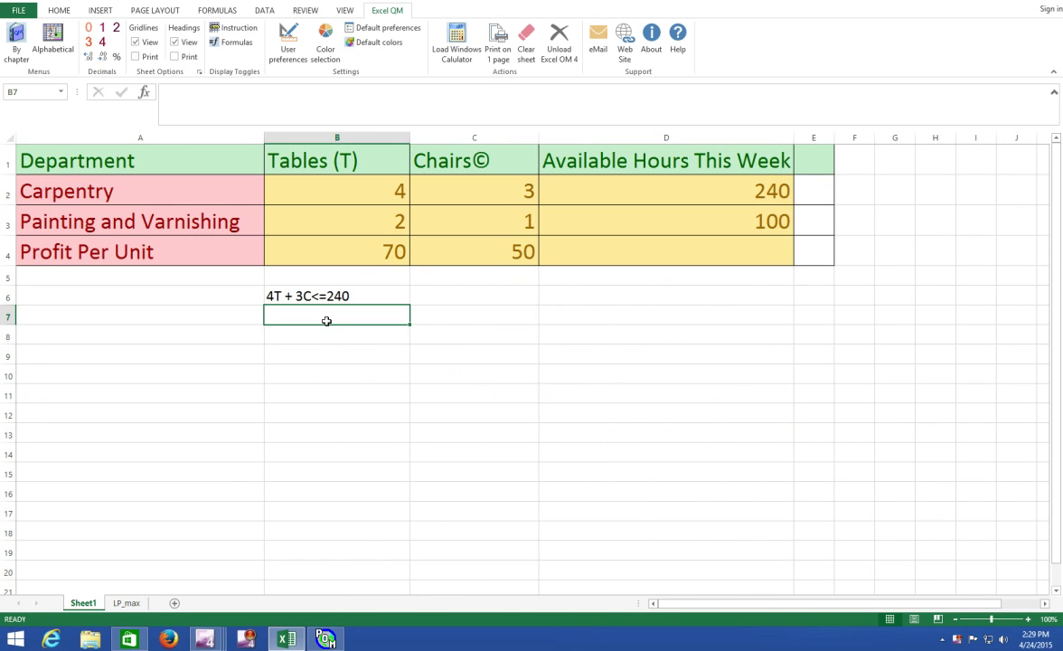
type("2")
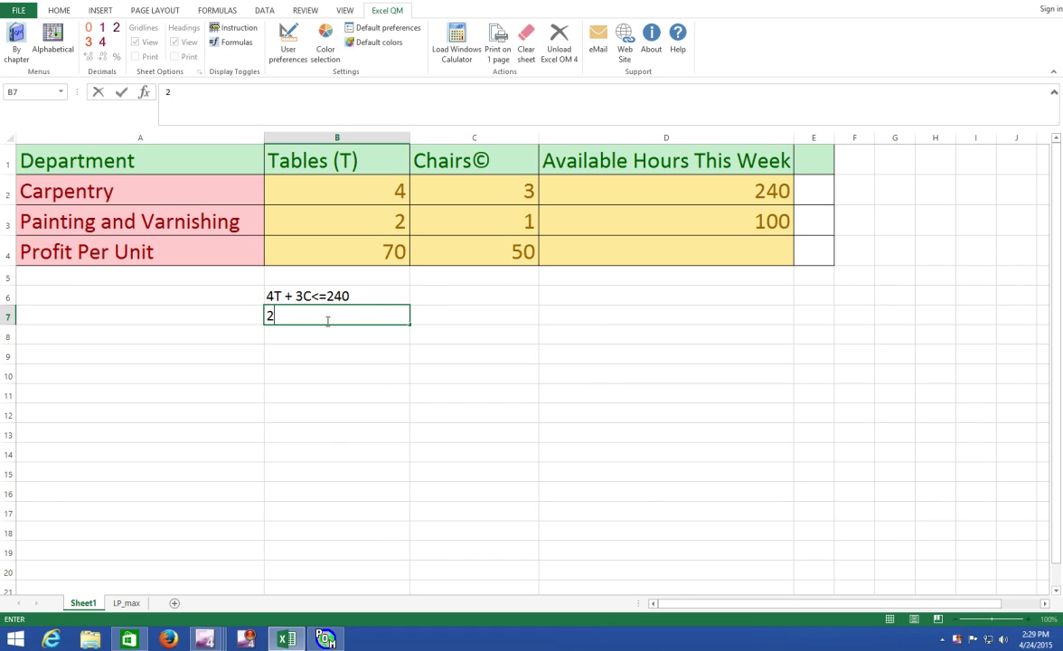
type("T + 1C <=100")
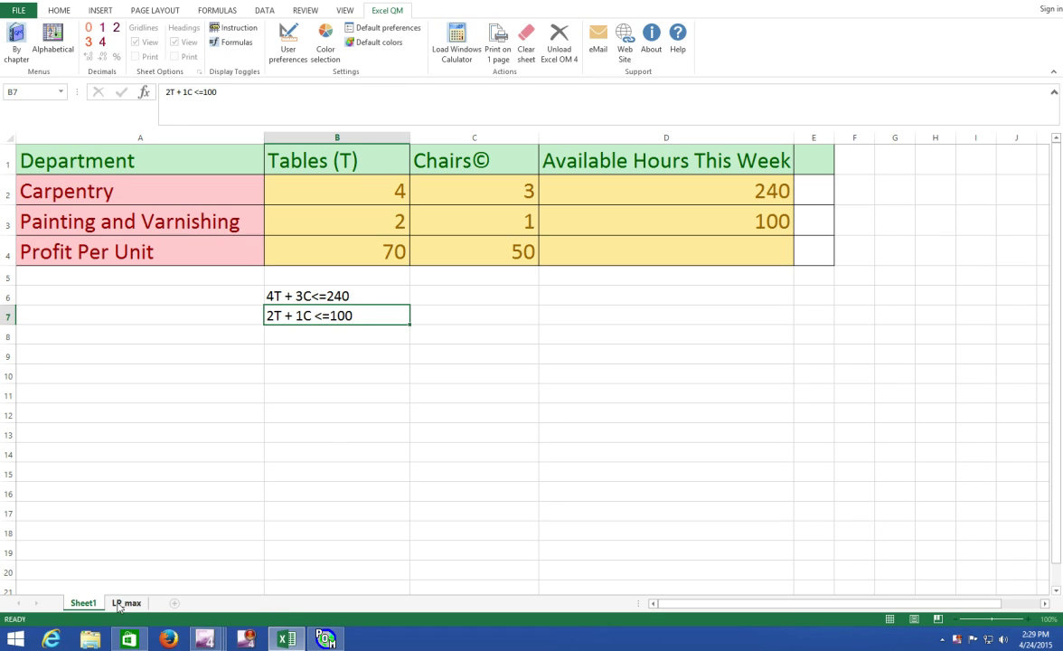
Step: Fill in Constraint 2 on the LP_max sheet with x1 coefficient 2, x2 coefficient 1 and right-hand side 100
left_click(127, 603)
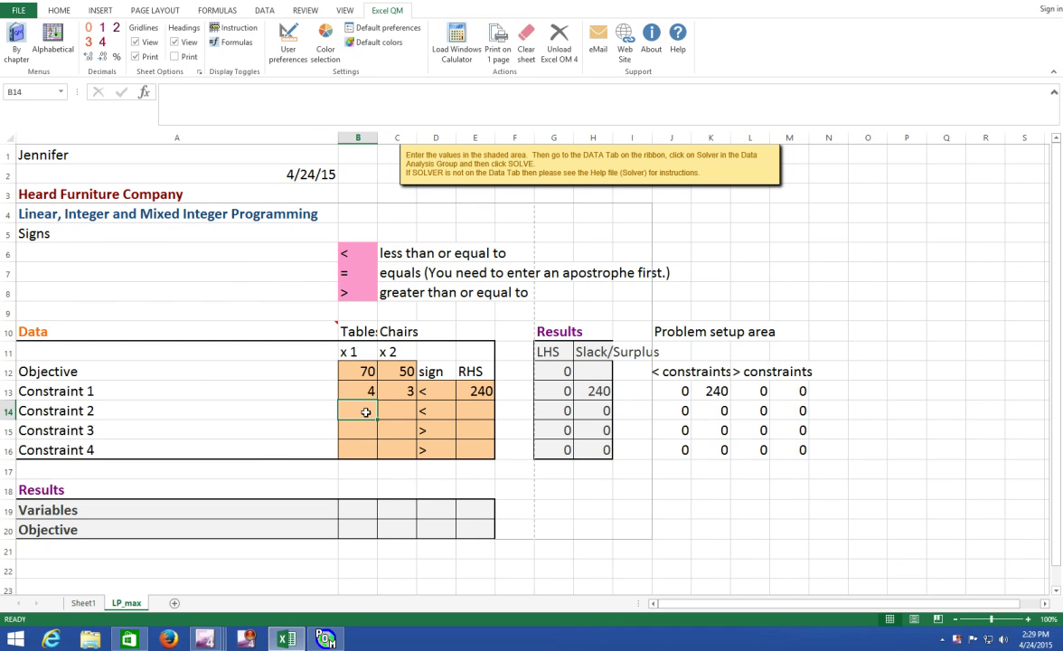
type("2")
key("Tab")
type("1")
key("Tab")
key("Tab")
type("100")
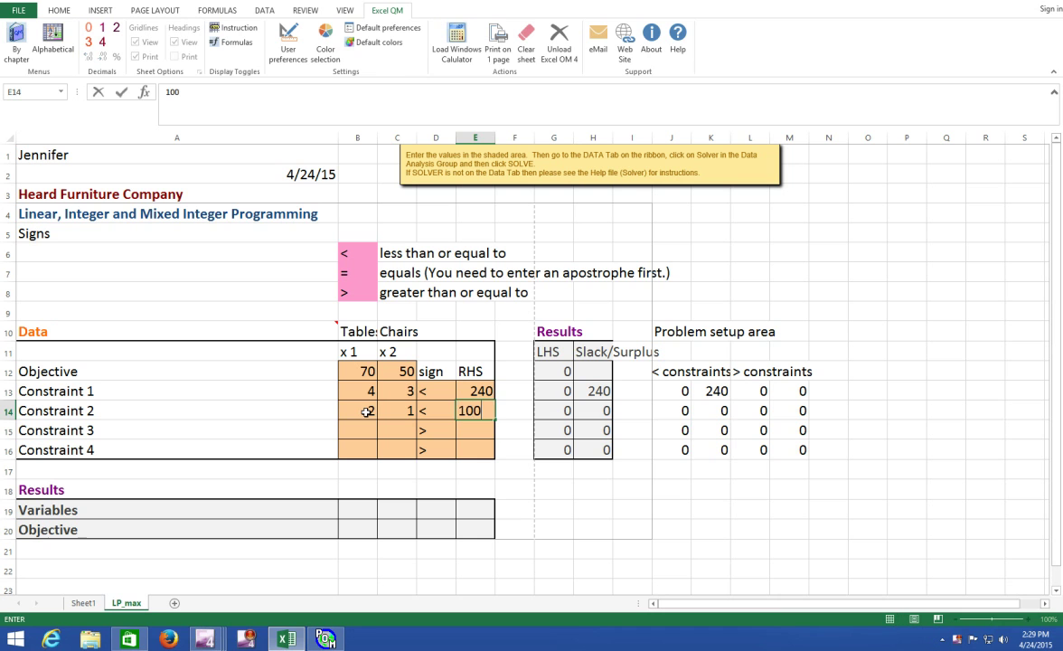
key("Return")
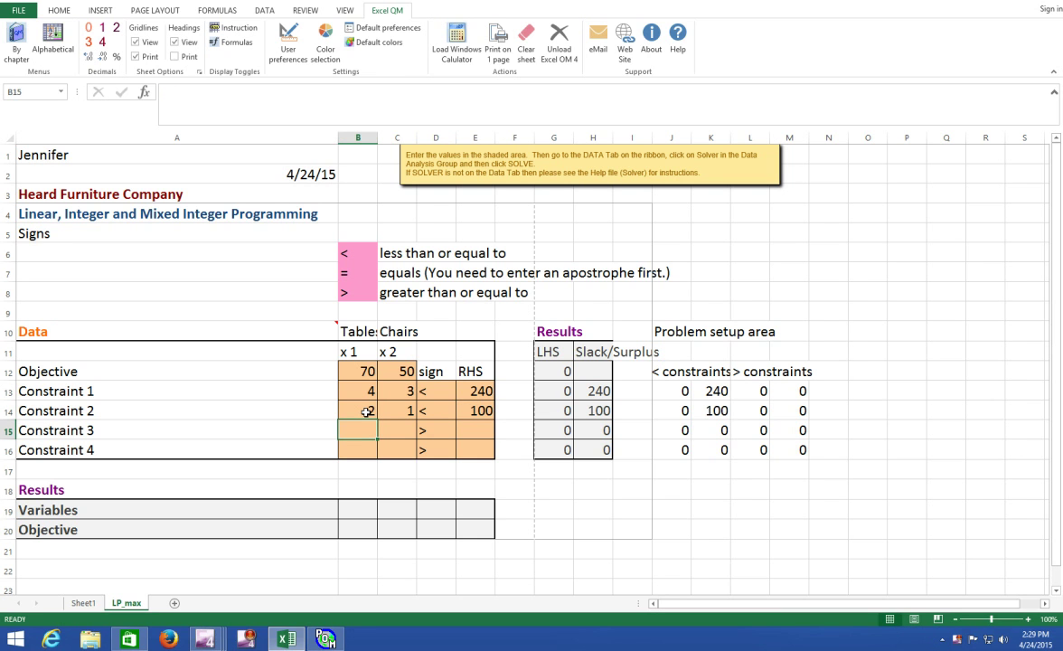
Step: Enter coefficient 1 for x1 in Constraint 3 and coefficient 1 for x2 in Constraint 4
type("1")
key("Tab")
key("Down")
type("1")
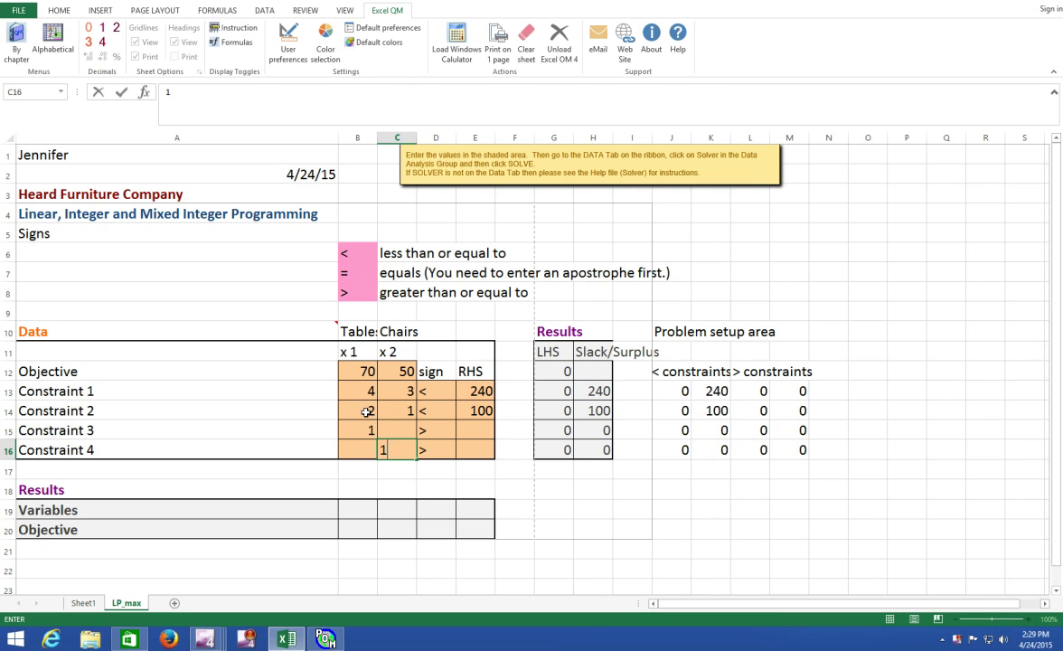
key("Return")
key("Return")
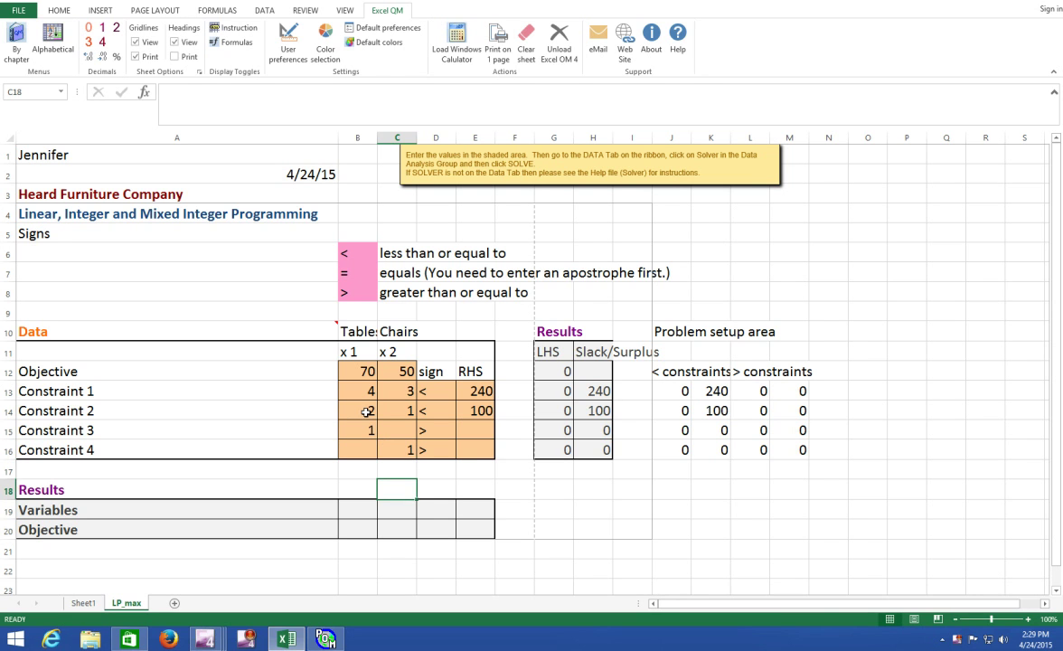
Step: Set the right-hand sides of Constraint 3 and Constraint 4 to 0
key("Up")
key("Up")
key("Up")
key("Right")
key("Right")
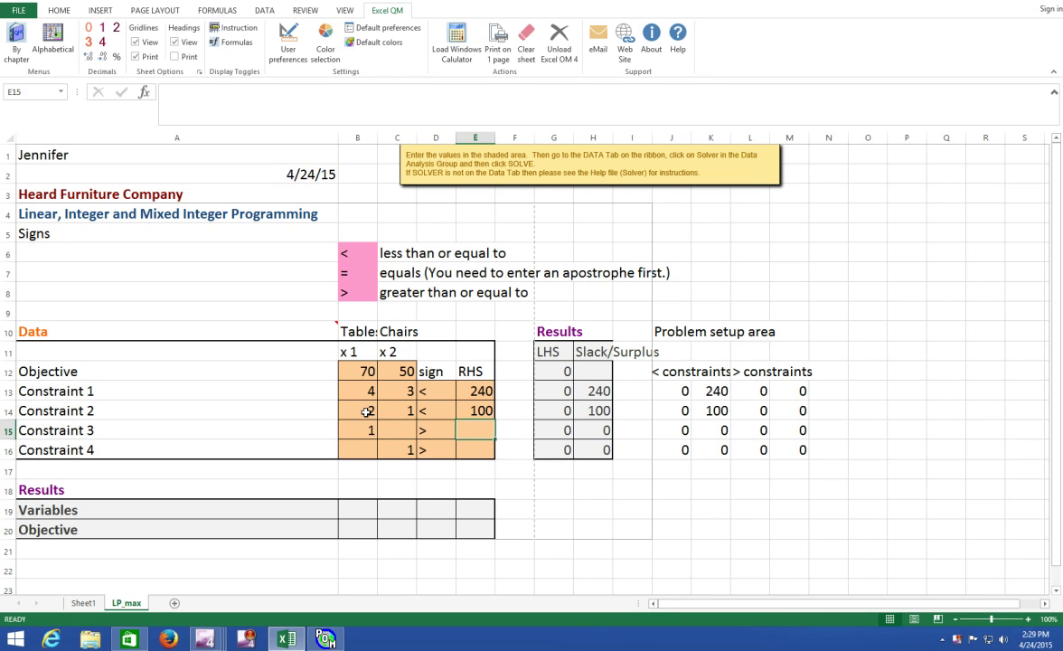
type("0")
key("Return")
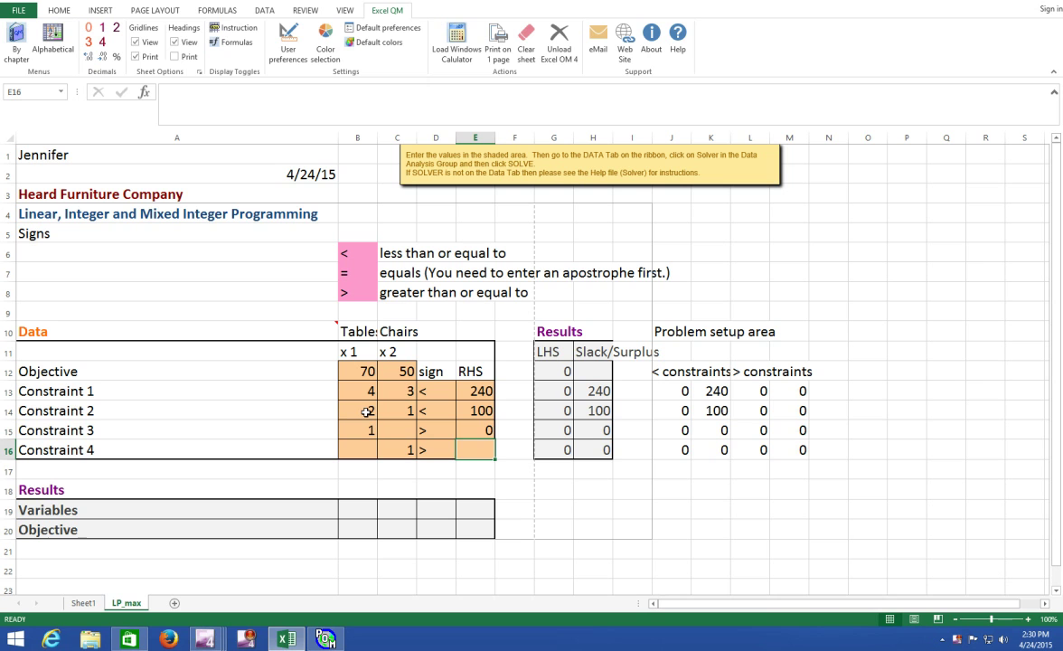
type("0")
key("Return")
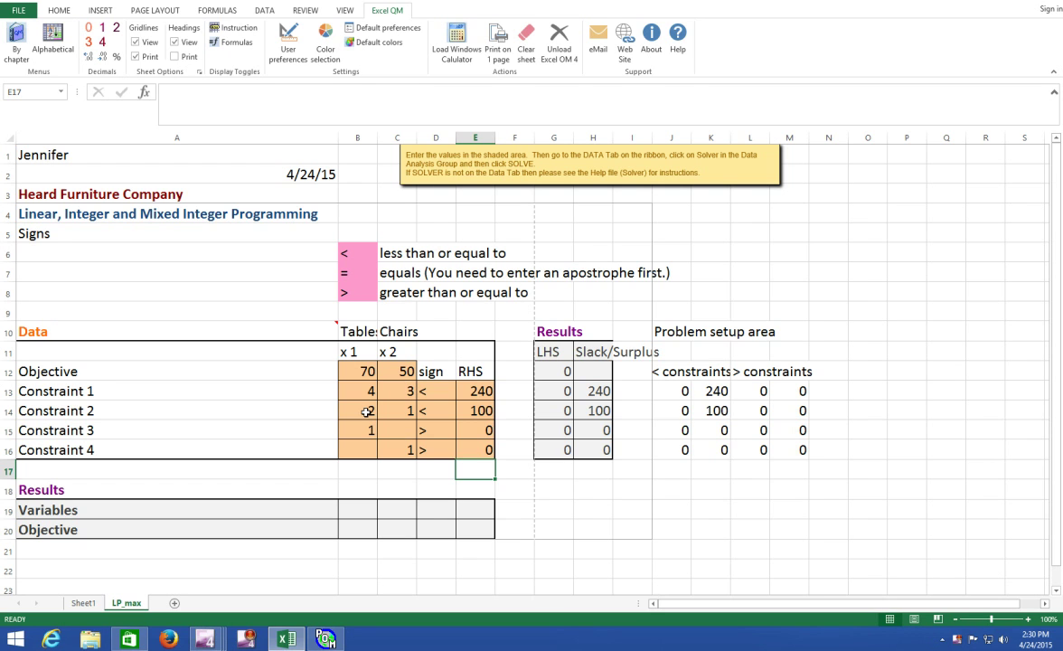
Step: Review the constraint entries by selecting Constraints 1 and 2, followed by Constraints 3 and 4
left_click(563, 506)
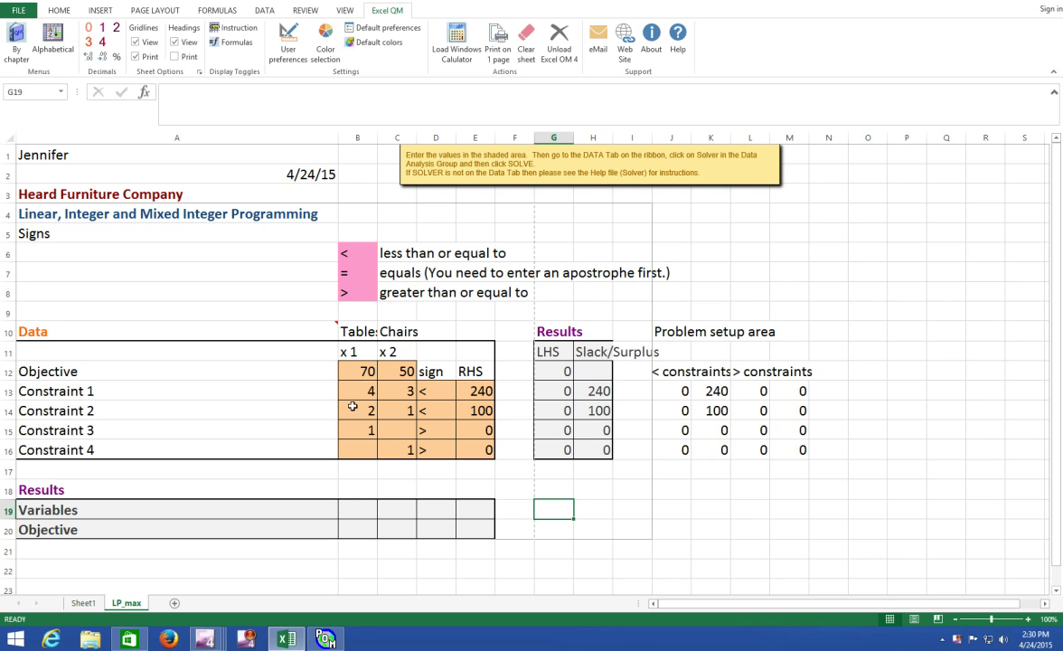
left_click_drag(343, 387, 452, 406)
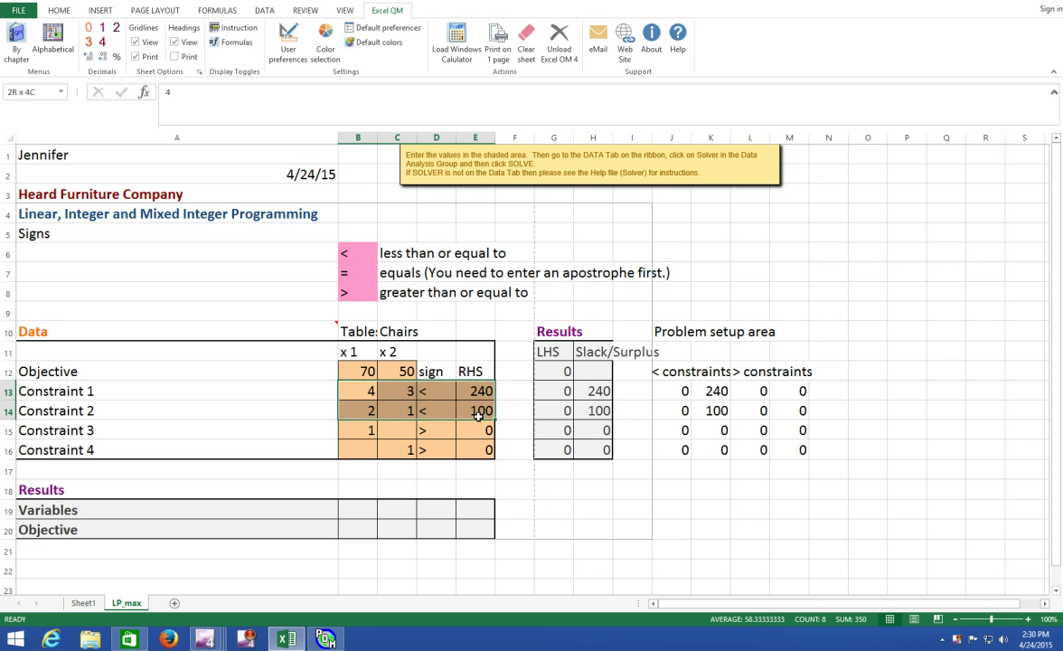
left_click(407, 447)
left_click_drag(355, 430, 482, 450)
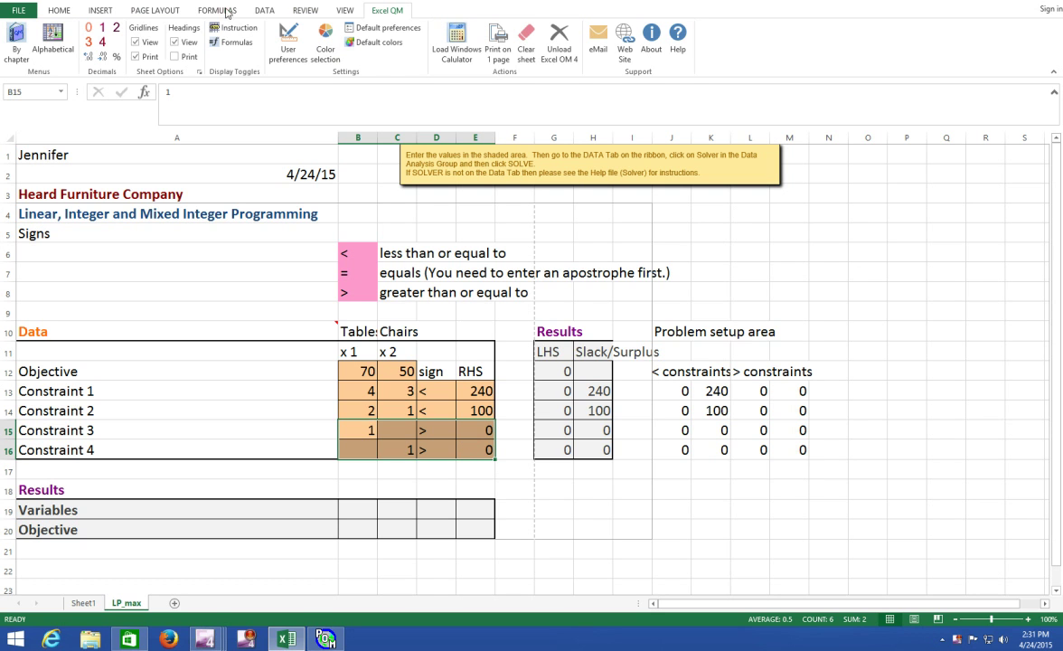
Step: Open the Solver parameters for the LP_max model and move the dialog aside to review its settings
left_click(264, 10)
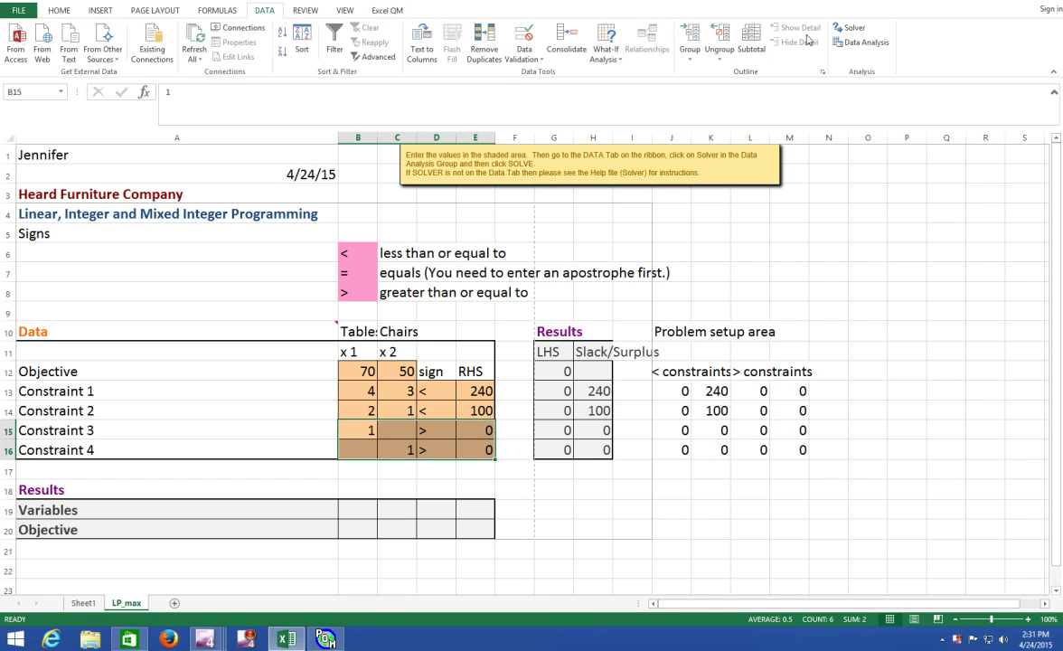
left_click(850, 28)
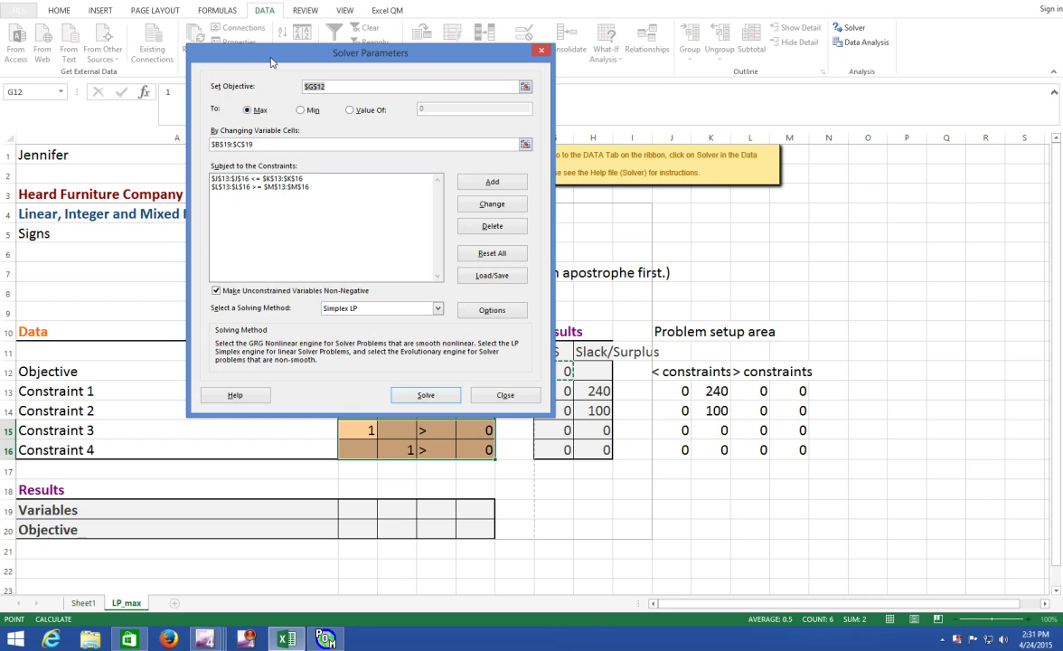
left_click_drag(253, 52, 326, 47)
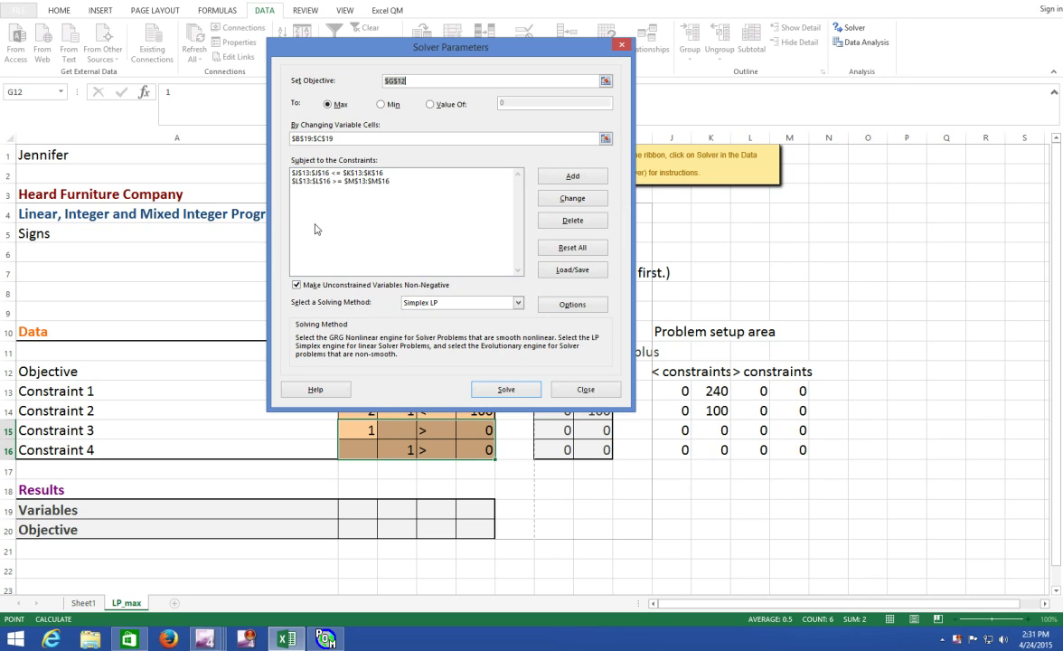
Step: Solve the LP_max model with the Simplex LP solving method and keep the Solver solution
left_click(517, 304)
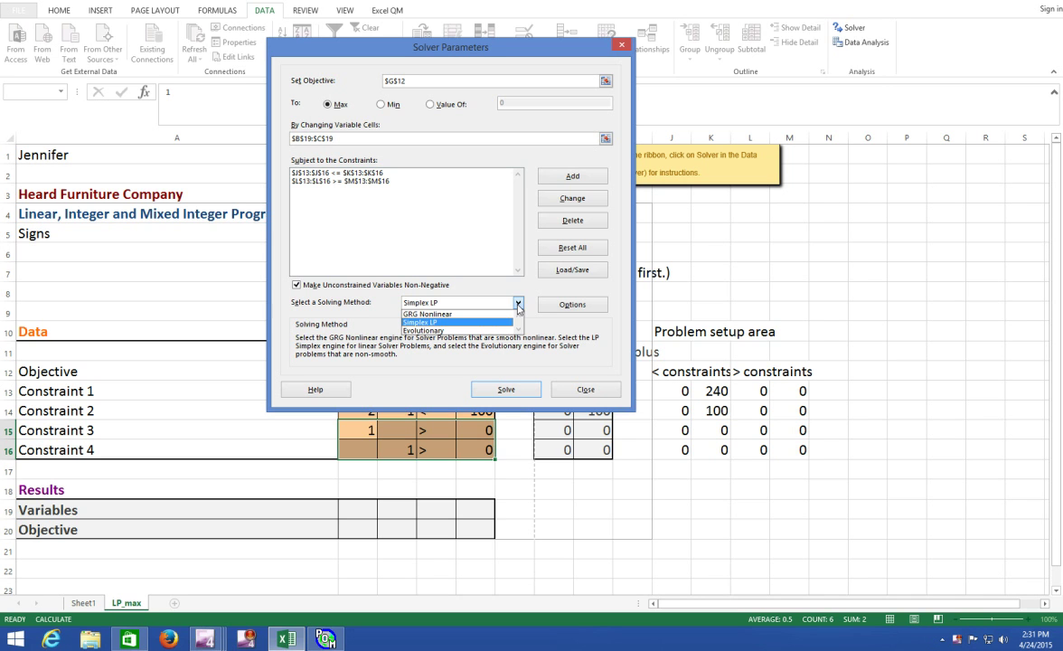
left_click(469, 321)
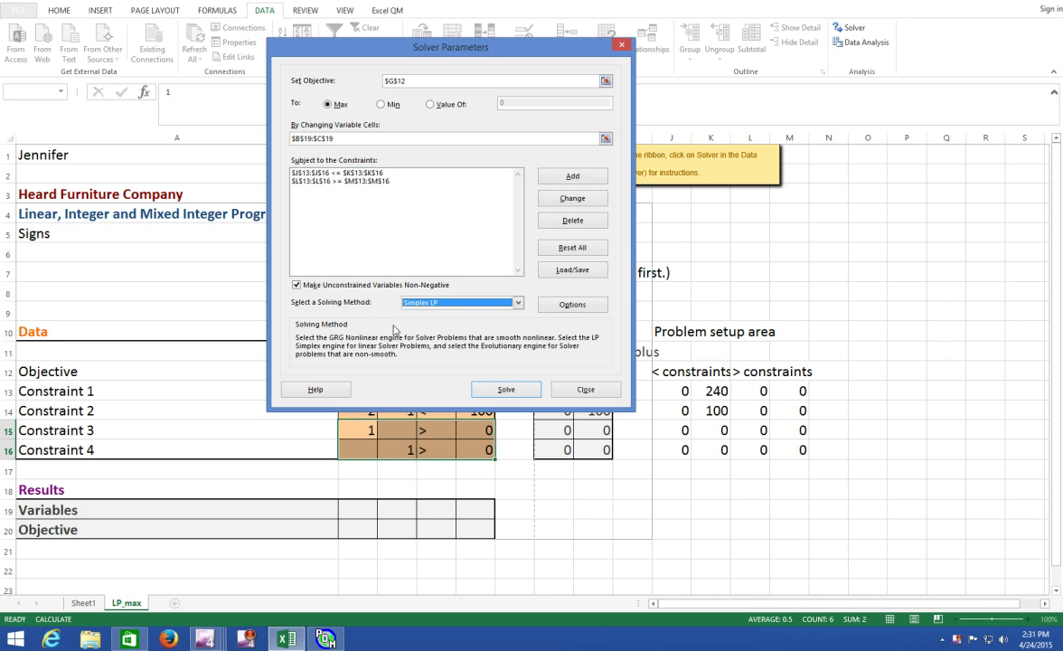
left_click(506, 390)
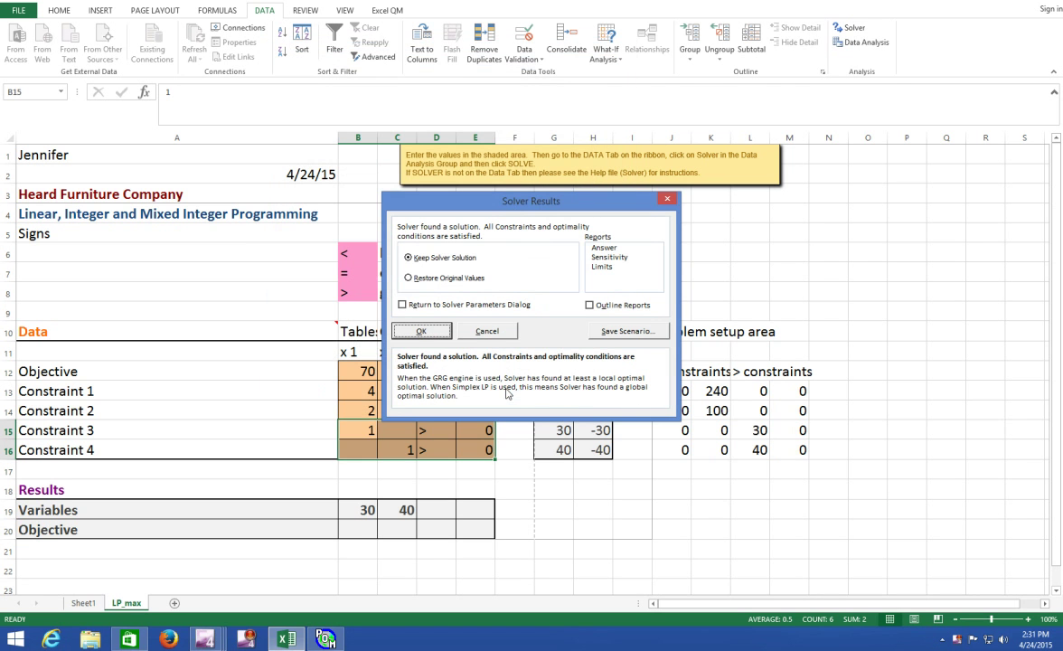
left_click(421, 330)
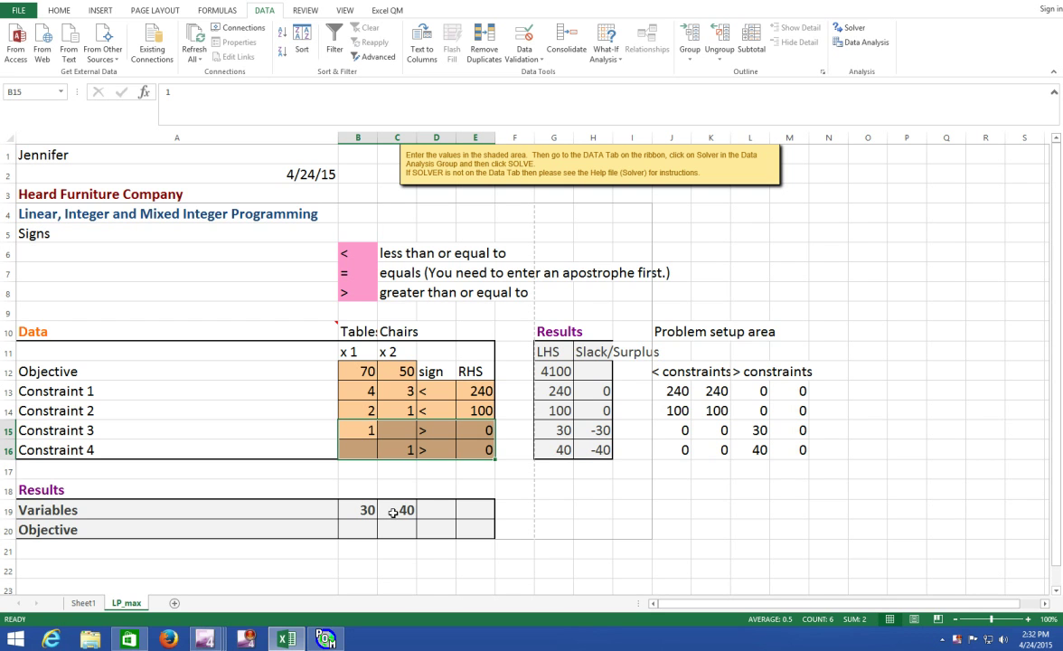
Step: Begin the objective formula in E20 with =(B19*B12)+, multiplying the tables quantity by its objective coefficient
left_click(469, 527)
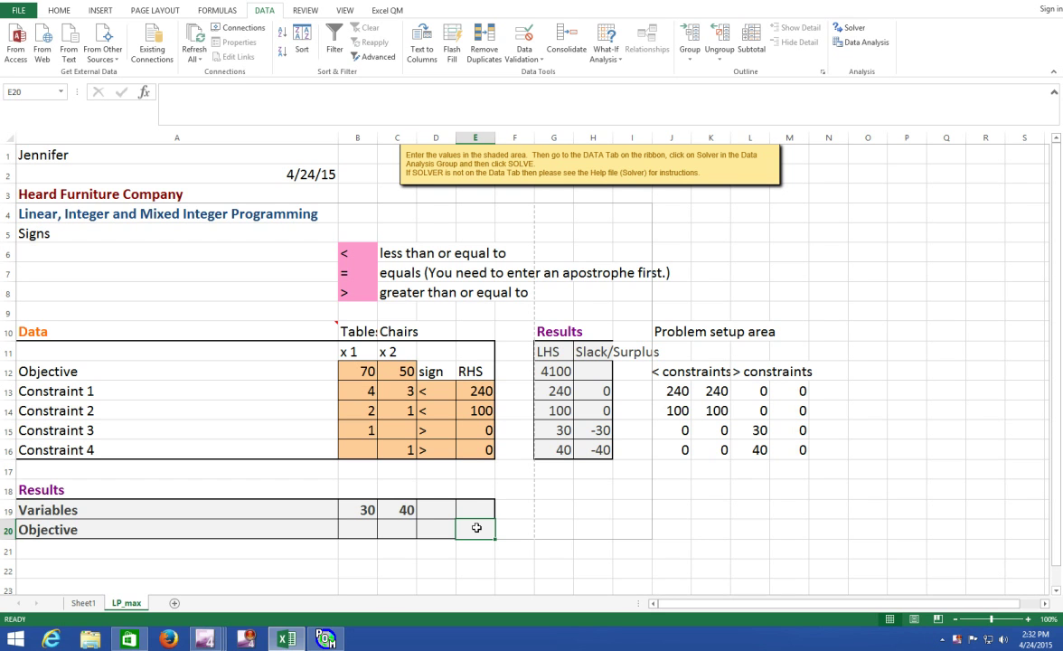
type("=")
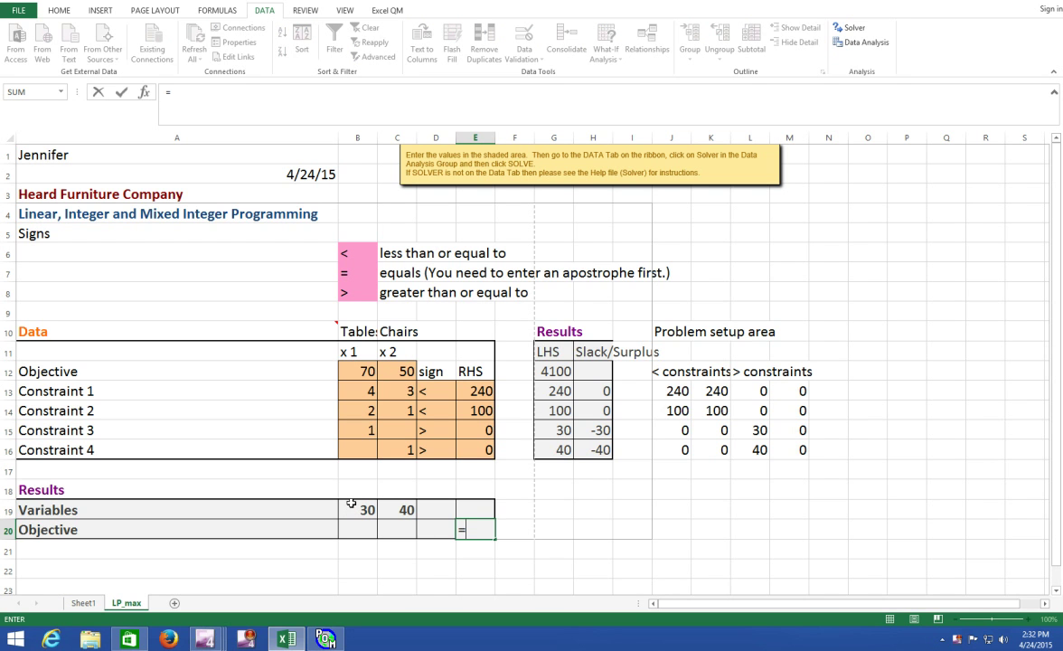
type("(")
left_click(351, 503)
type("*")
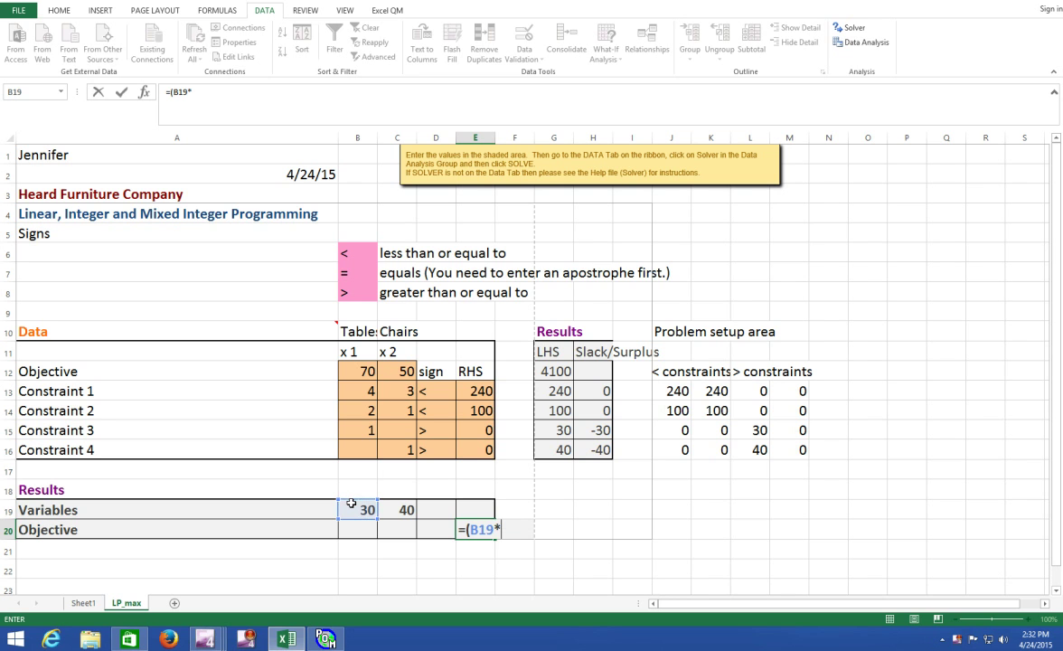
left_click(358, 371)
type(")")
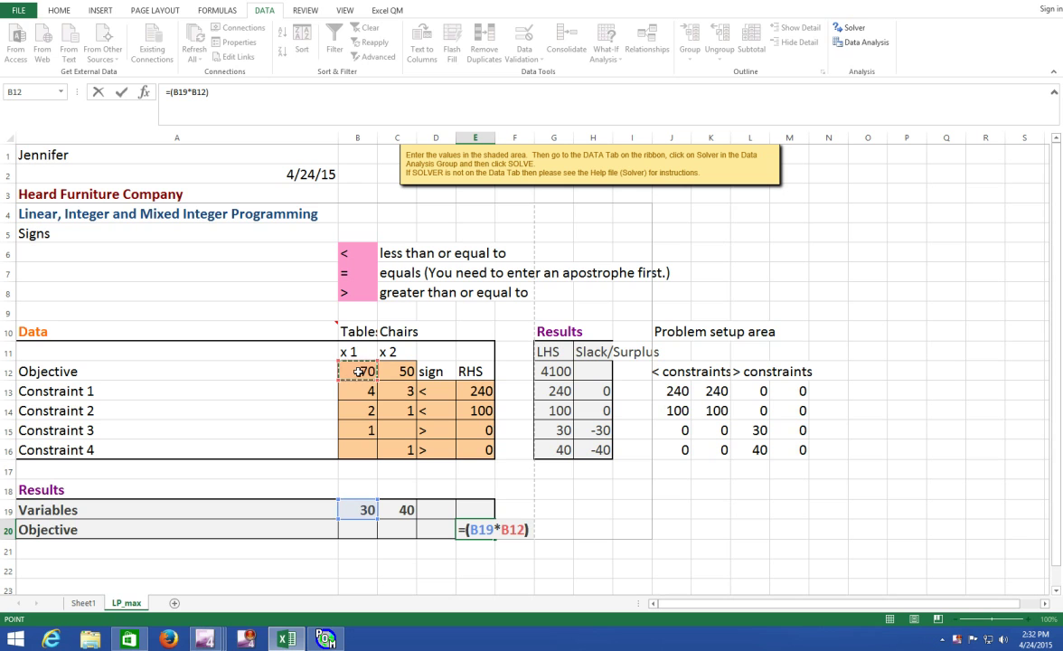
type("+")
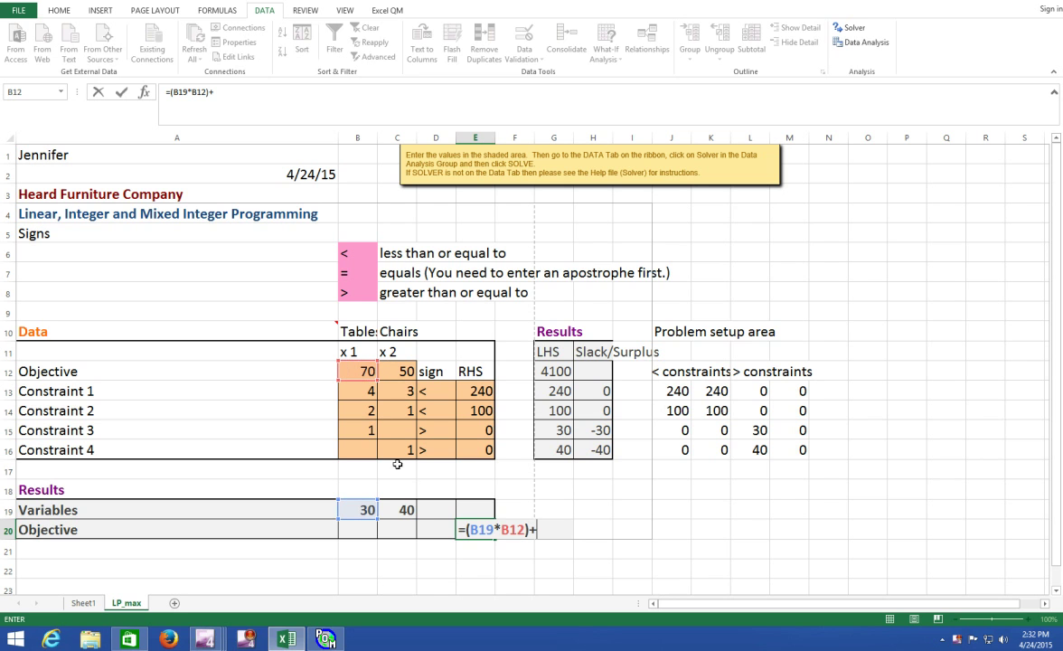